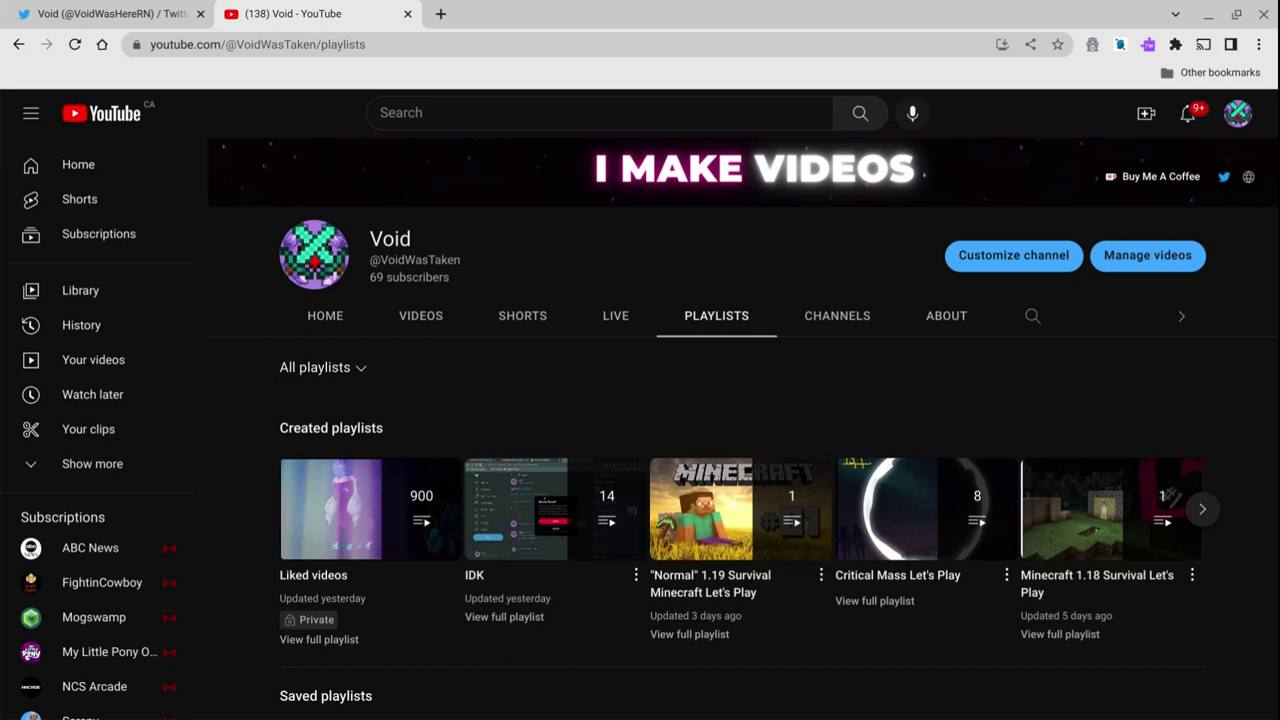
Leave the YouTube channel for the Twitter profile and open the 'Give me you best roast for a video' tweet.
{"action": "mouse_move", "coordinate": [369, 277]}
{"action": "left_mouse_down"}
{"action": "mouse_move", "coordinate": [403, 281]}
{"action": "mouse_move", "coordinate": [382, 285]}
{"action": "left_mouse_up"}
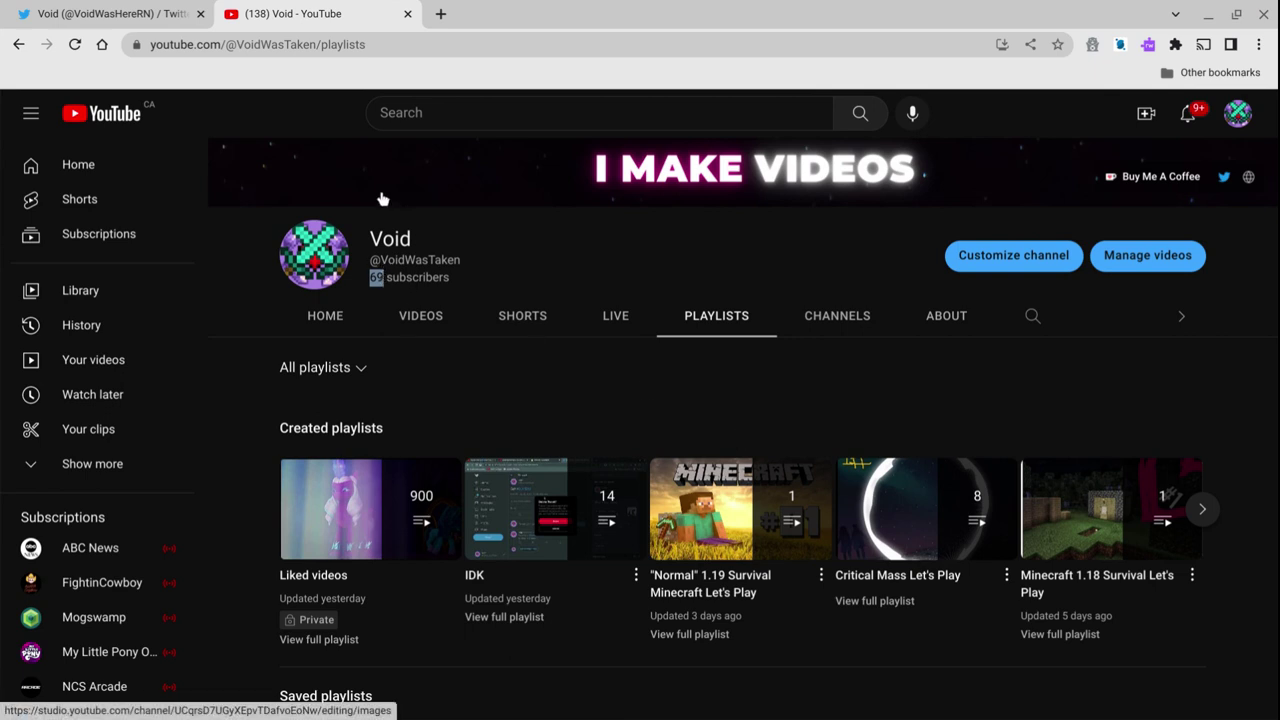
{"action": "left_click", "coordinate": [178, 7]}
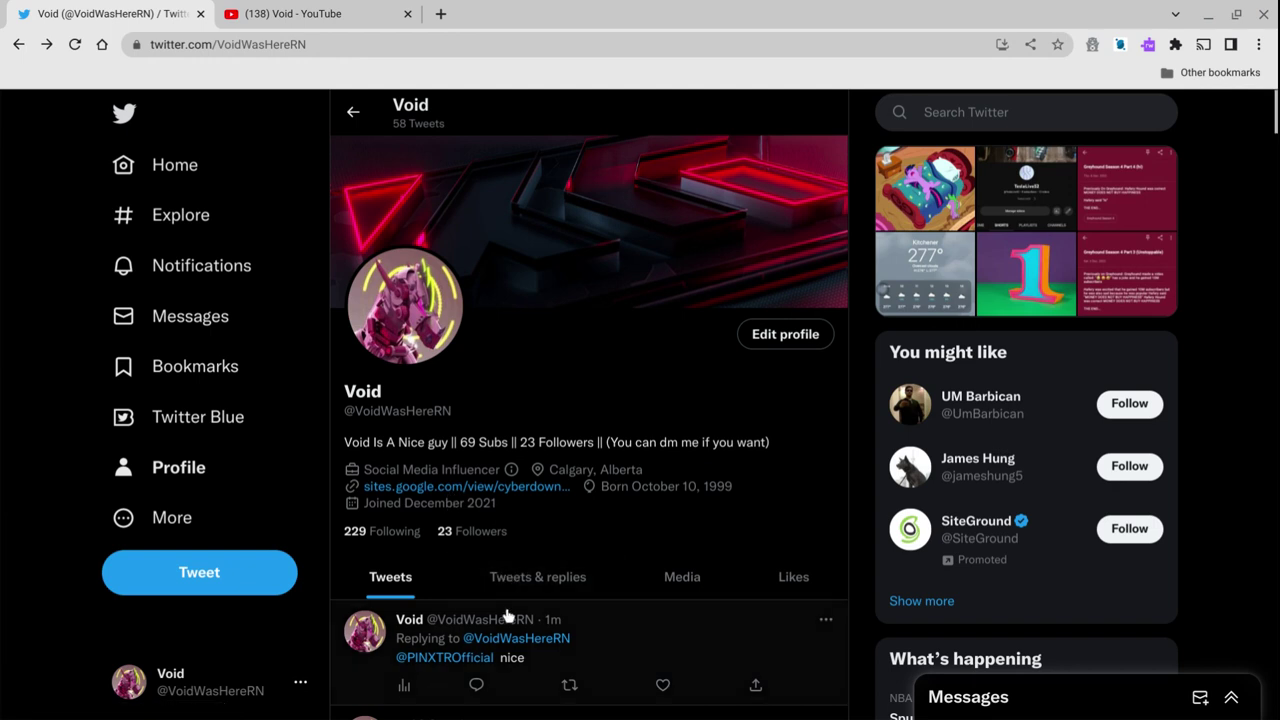
{"action": "scroll", "coordinate": [507, 614], "scroll_direction": "down", "scroll_amount": 3}
{"action": "scroll", "coordinate": [507, 614], "scroll_direction": "down", "scroll_amount": 2}
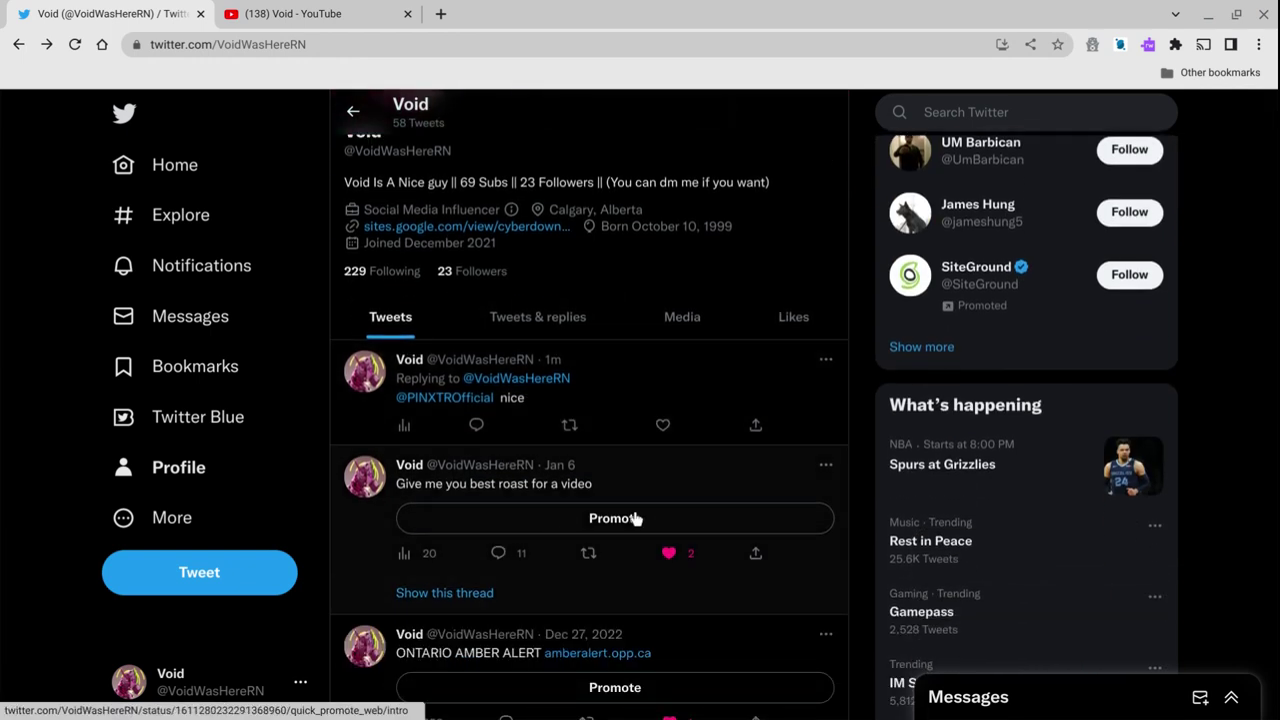
{"action": "left_click", "coordinate": [663, 492]}
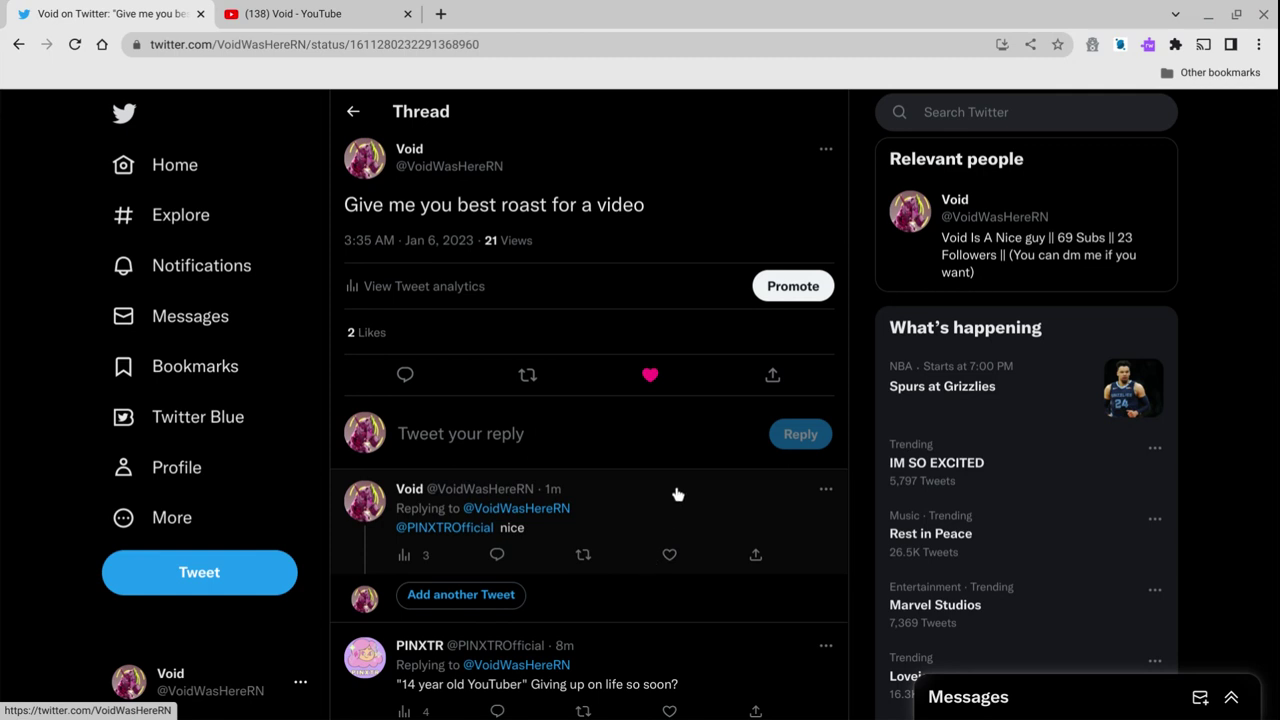
{"action": "scroll", "coordinate": [678, 494], "scroll_direction": "down", "scroll_amount": 3}
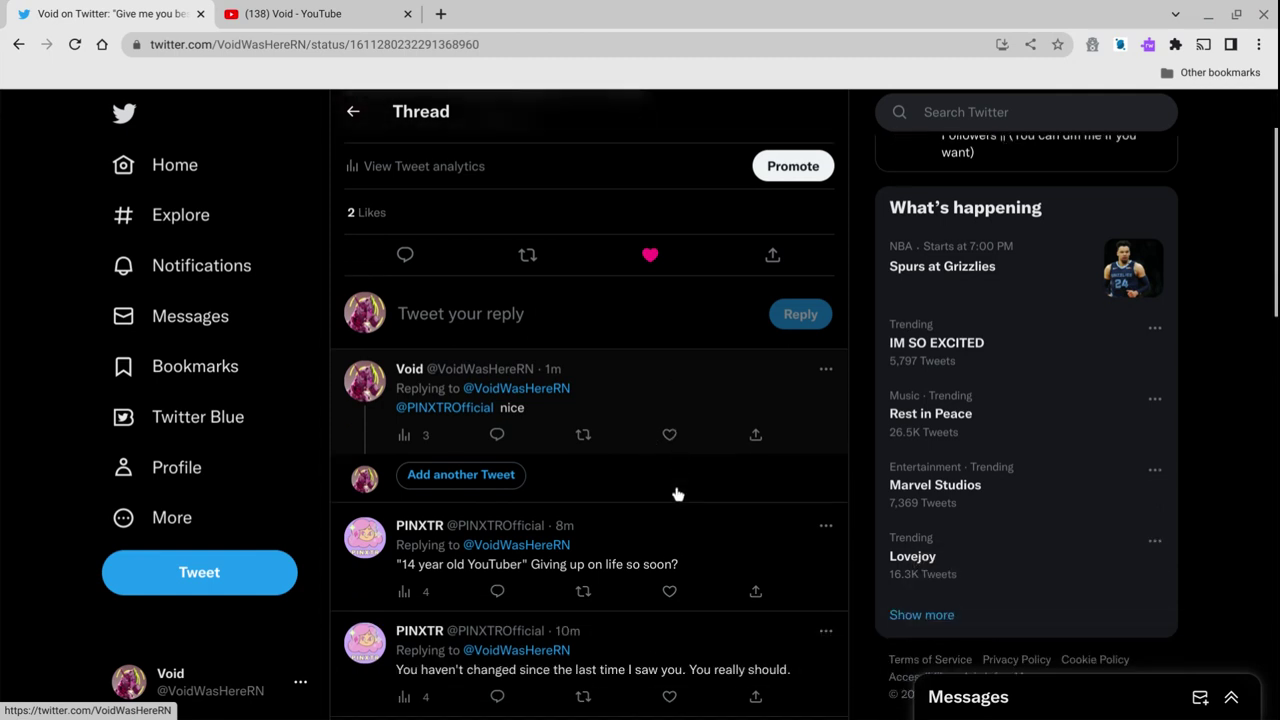
{"action": "scroll", "coordinate": [678, 494], "scroll_direction": "down", "scroll_amount": 2}
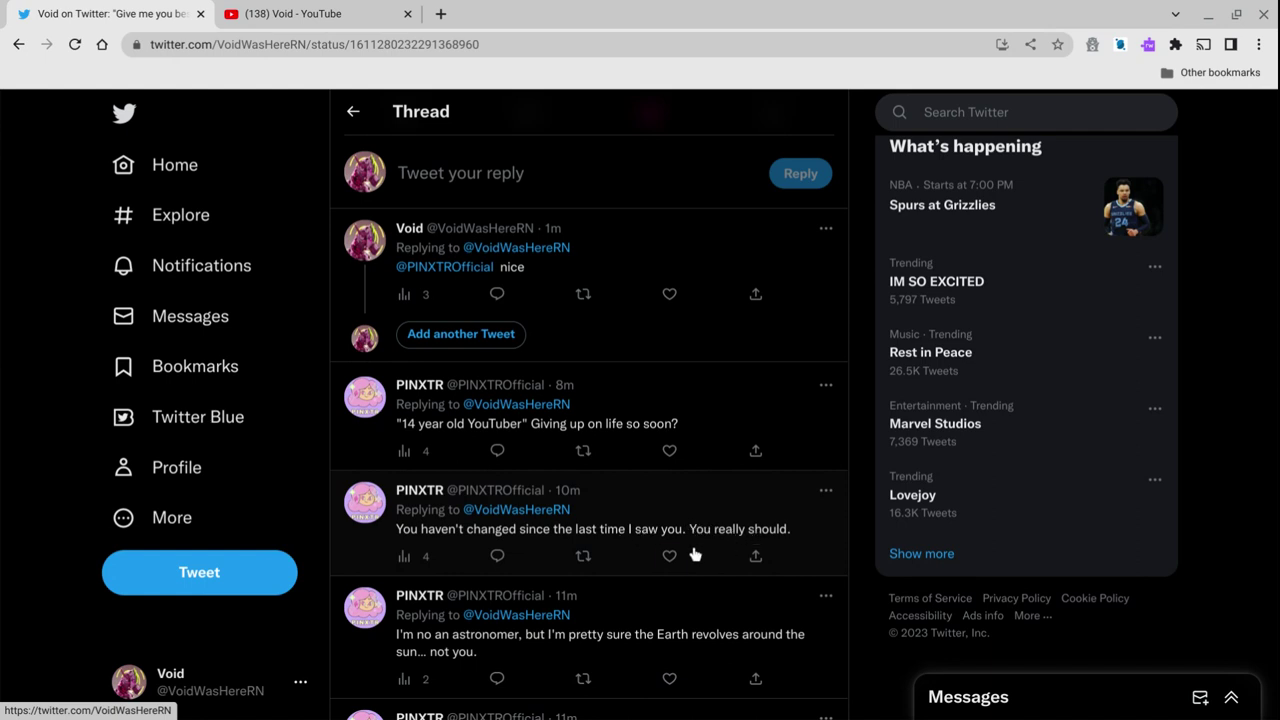
{"action": "left_click", "coordinate": [497, 556]}
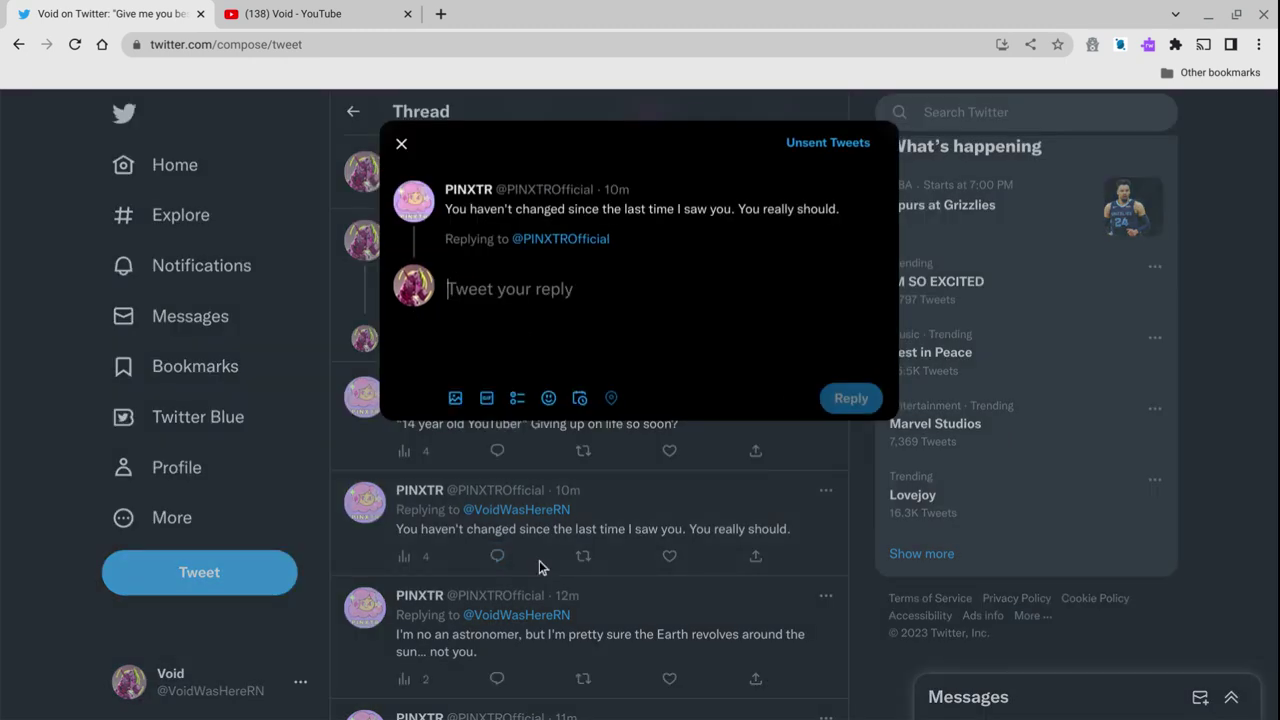
{"action": "type", "text": "wut"}
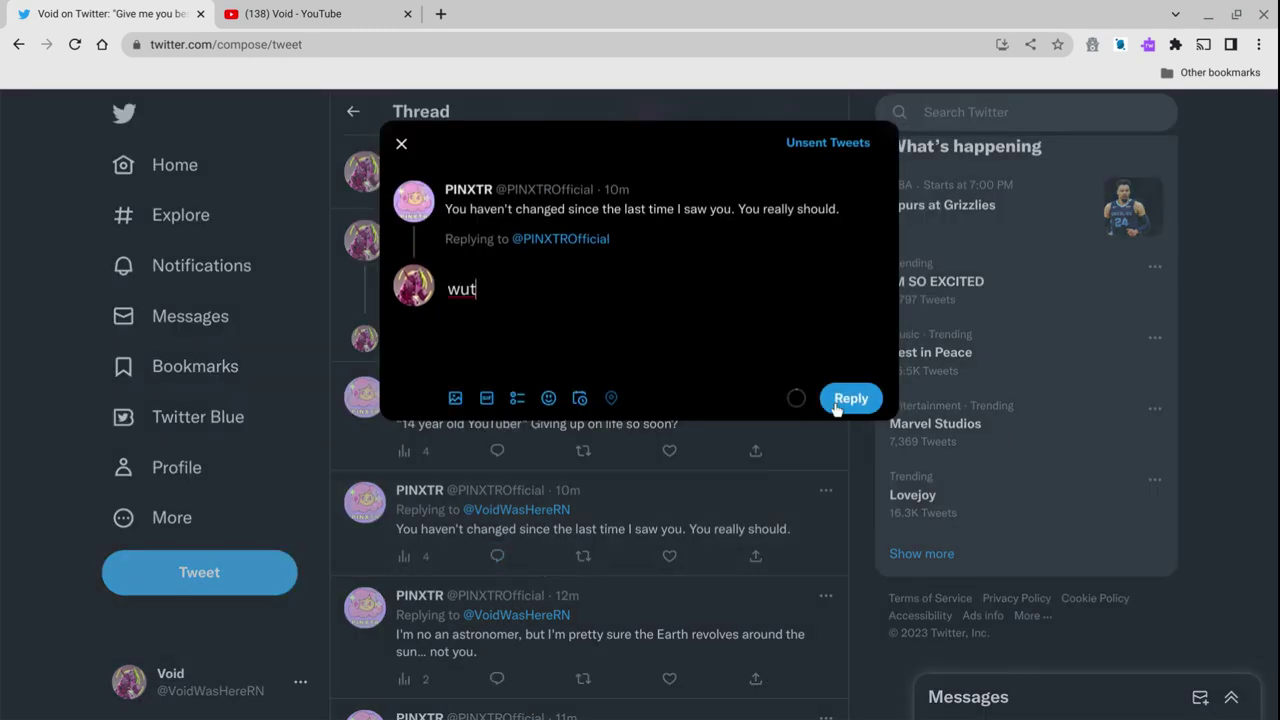
Send the reply 'wut' to PINXTR's roast.
{"action": "left_click", "coordinate": [850, 398]}
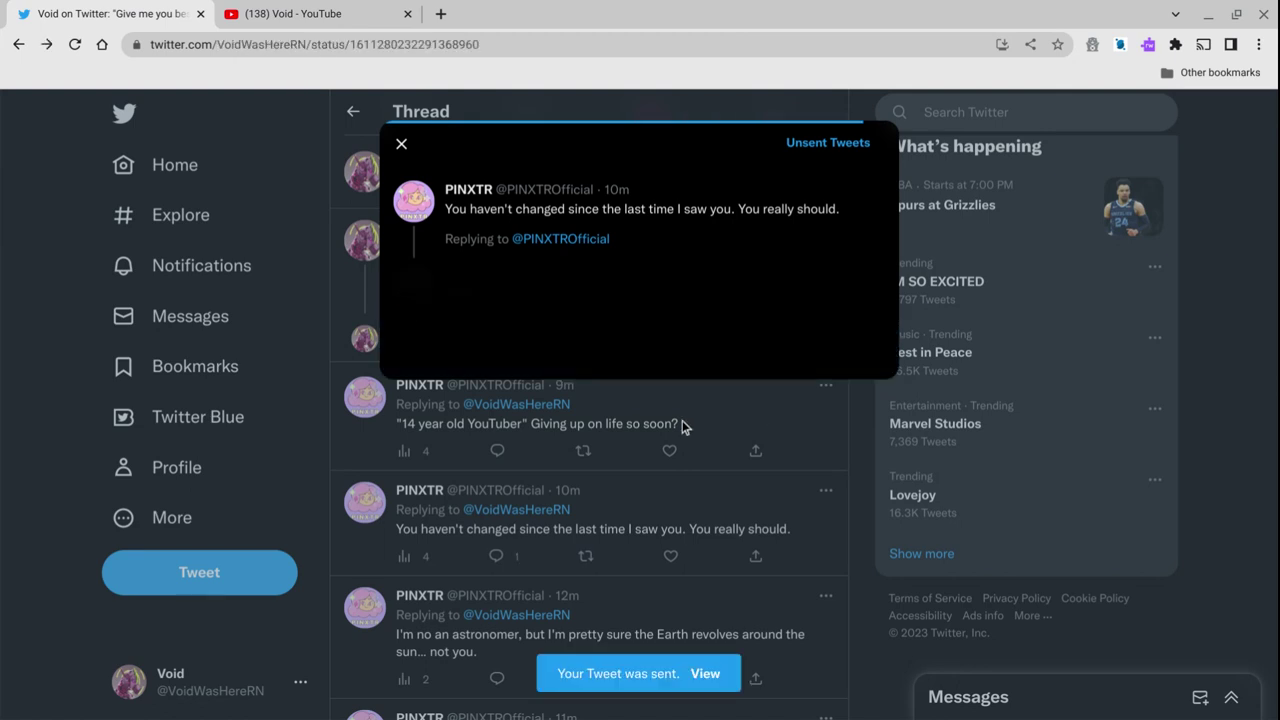
{"action": "scroll", "coordinate": [695, 411], "scroll_direction": "down", "scroll_amount": 3}
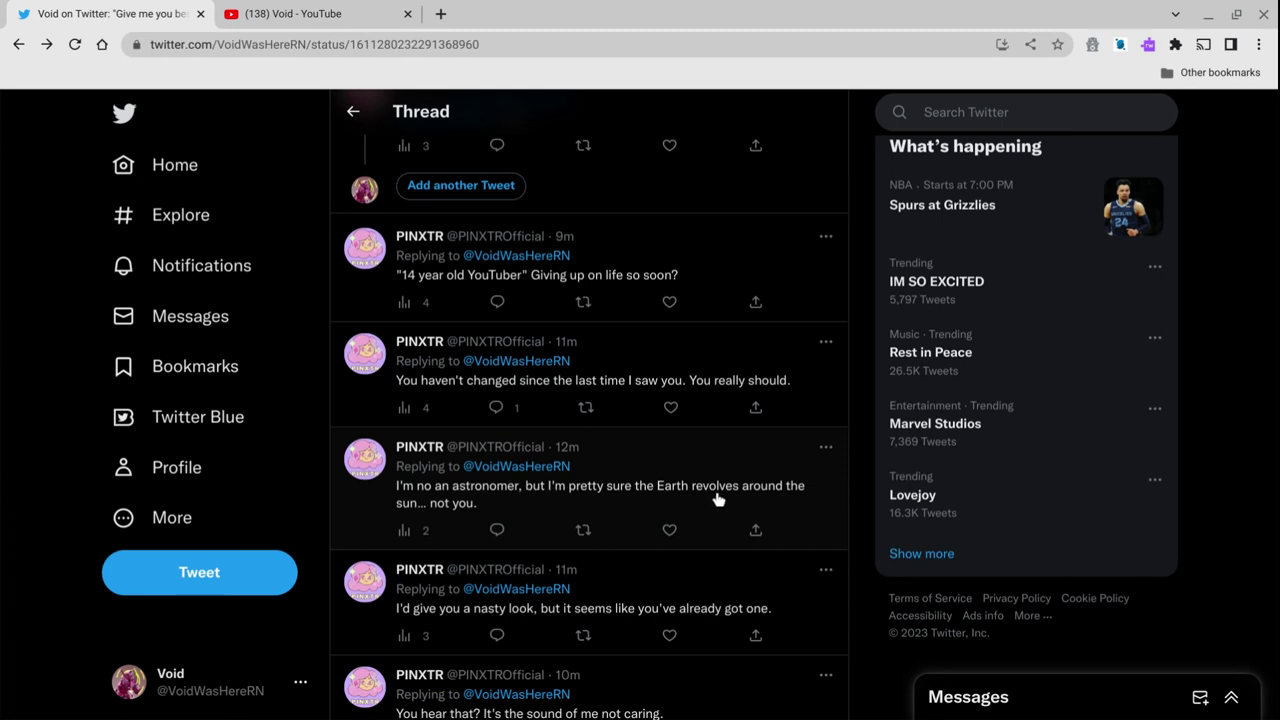
{"action": "scroll", "coordinate": [718, 499], "scroll_direction": "down", "scroll_amount": 1}
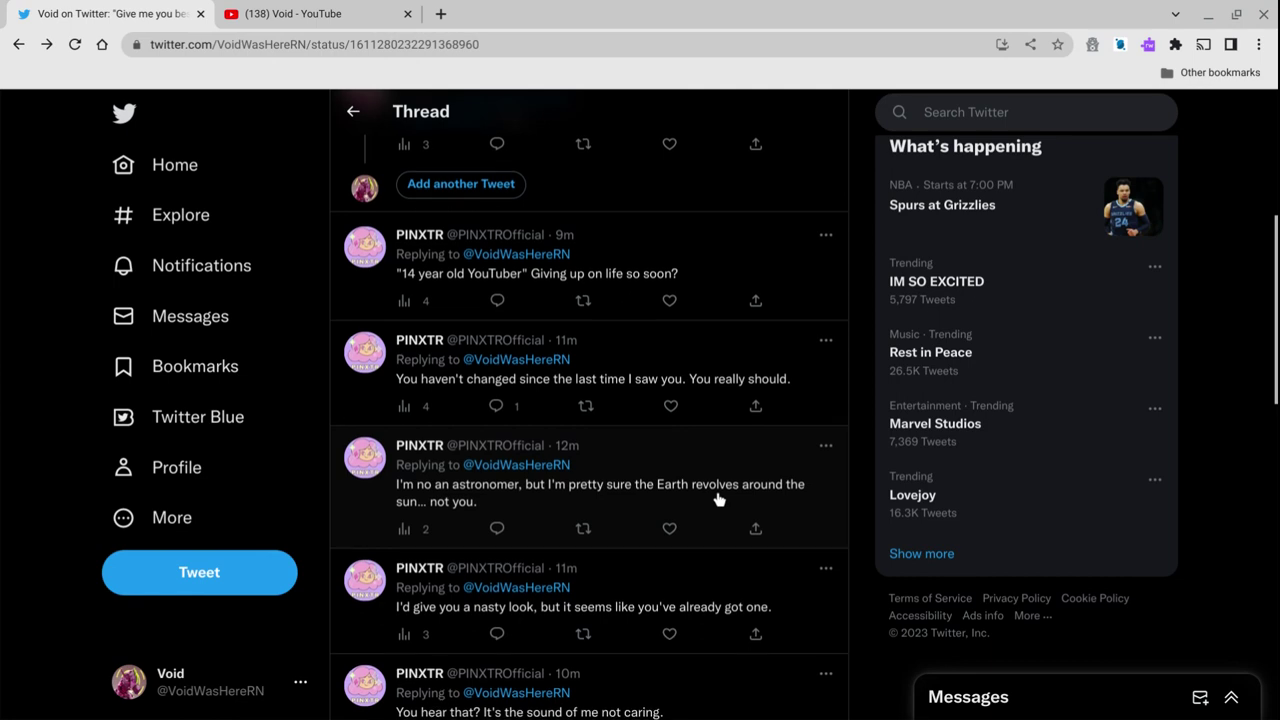
{"action": "scroll", "coordinate": [718, 499], "scroll_direction": "down", "scroll_amount": 2}
{"action": "scroll", "coordinate": [718, 499], "scroll_direction": "down", "scroll_amount": 3}
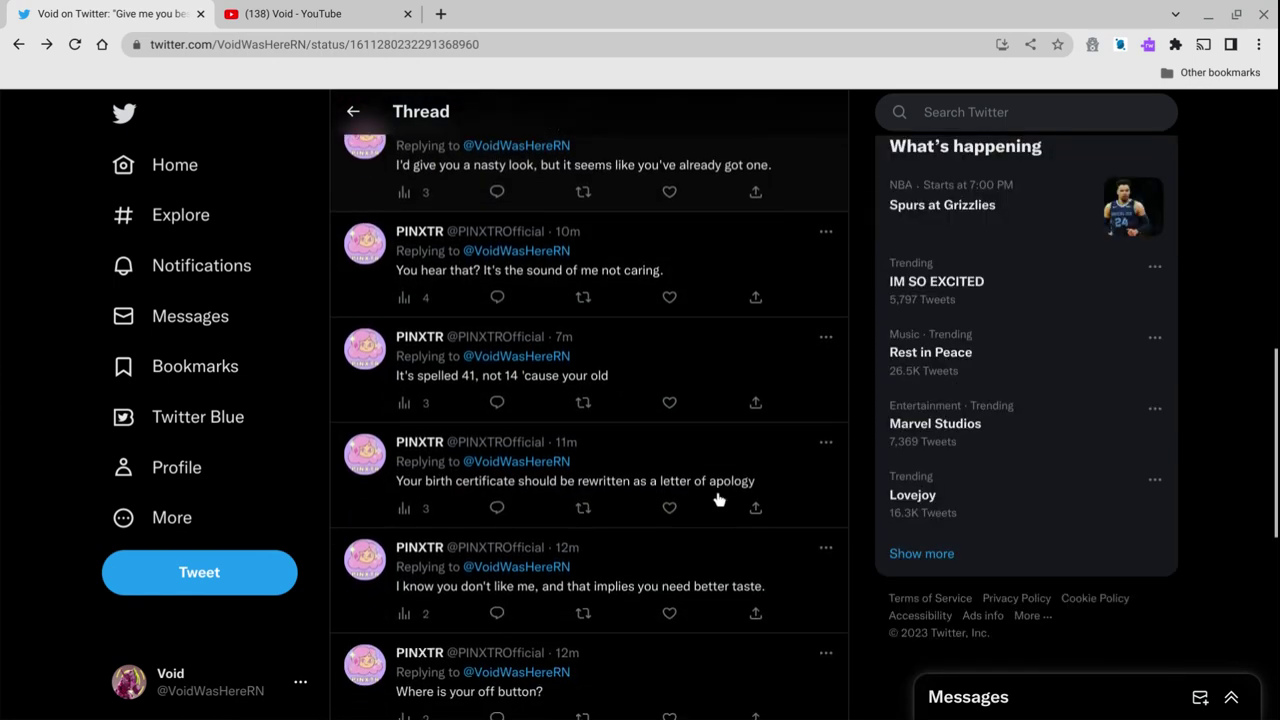
{"action": "scroll", "coordinate": [718, 499], "scroll_direction": "down", "scroll_amount": 2}
{"action": "scroll", "coordinate": [718, 499], "scroll_direction": "down", "scroll_amount": 1}
{"action": "scroll", "coordinate": [718, 499], "scroll_direction": "down", "scroll_amount": 1}
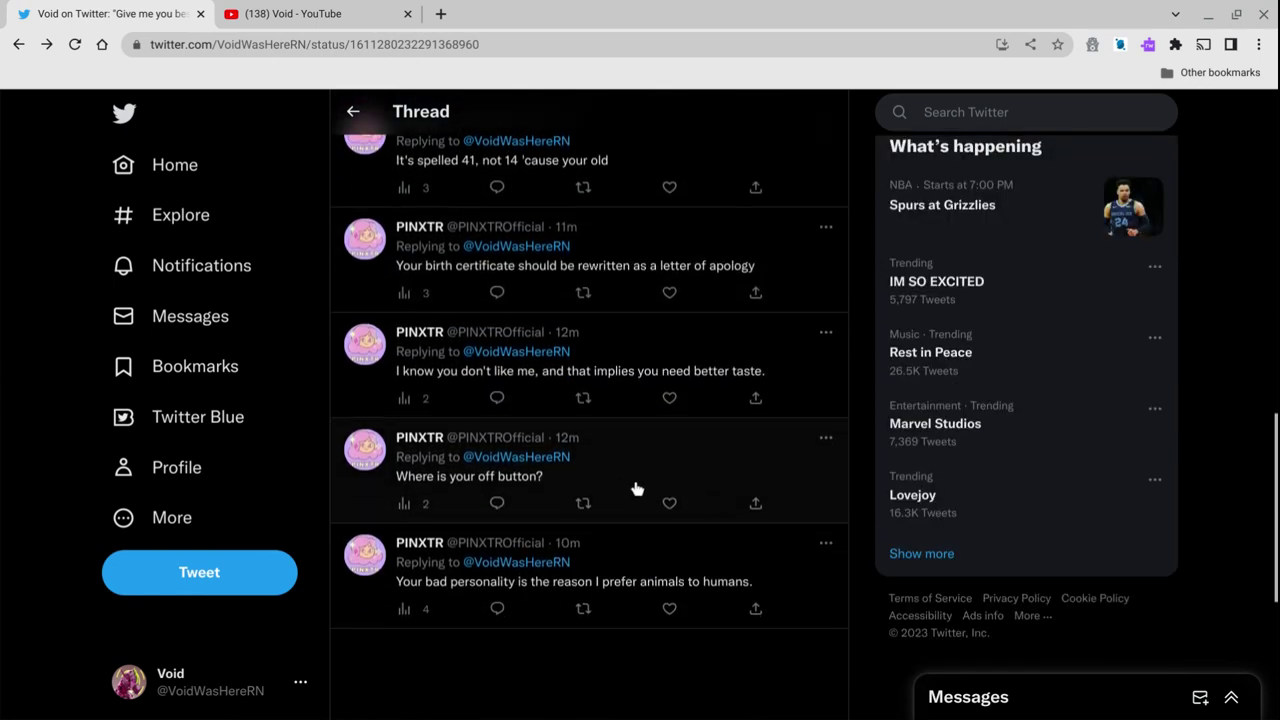